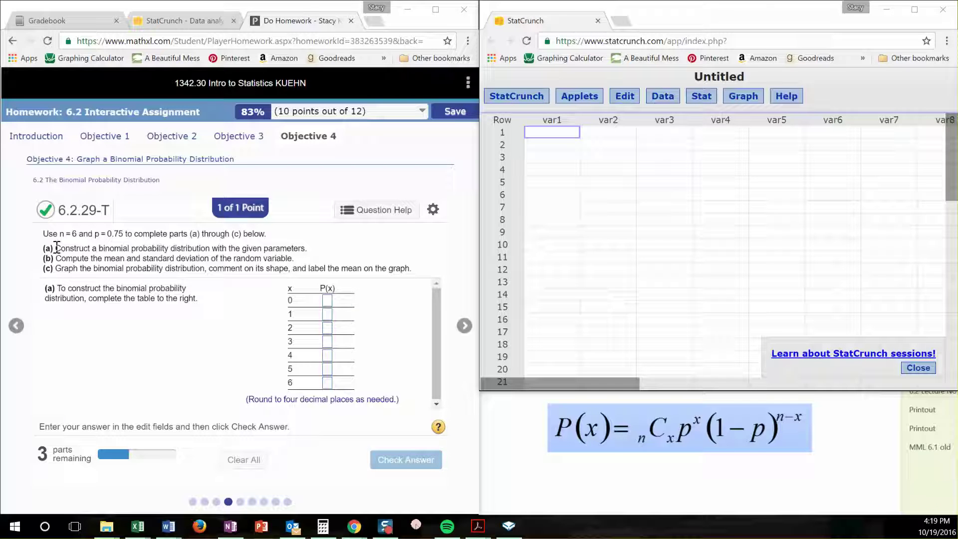
# - Rename the first column from var1 to x
pyautogui.moveTo(54, 248); pyautogui.dragTo(211, 244)
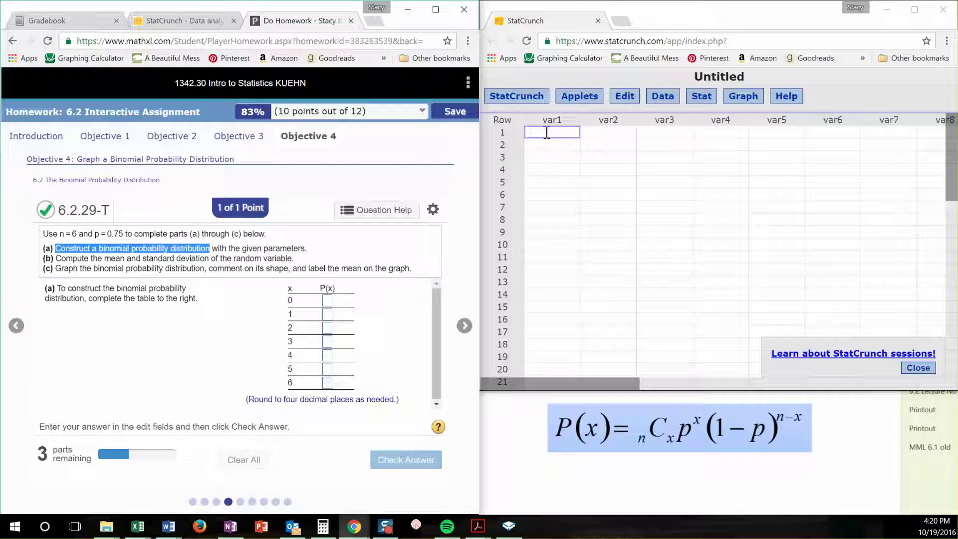
pyautogui.click(564, 119)
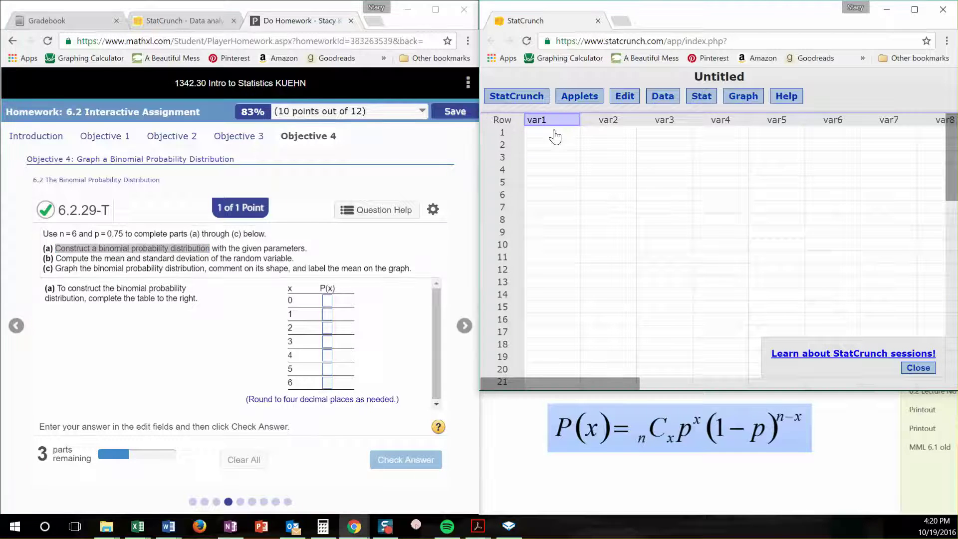
pyautogui.press('BackSpace')
pyautogui.press('BackSpace')
pyautogui.press('Return')
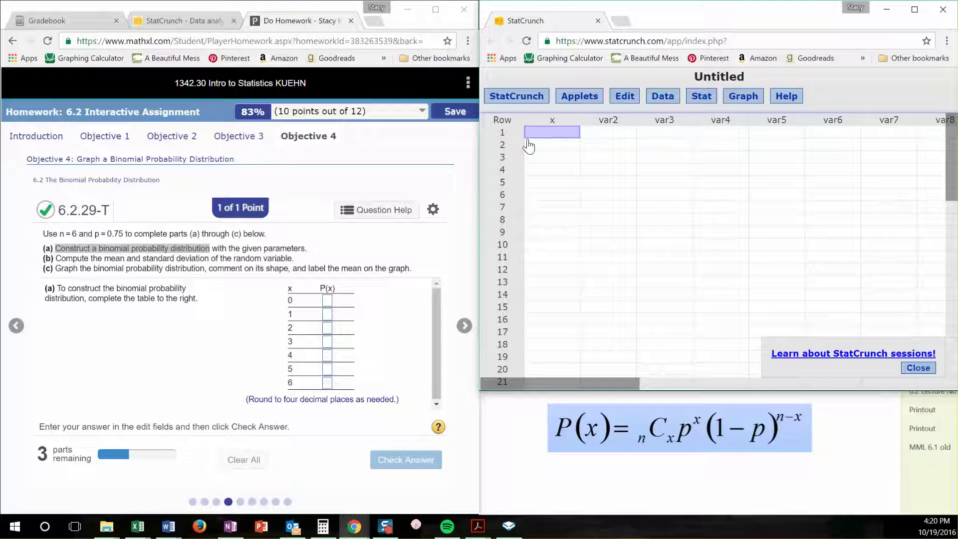
# - Enter the values 0, 1, 2, 3, 4, 5, 6 down rows 1–7 of column x
pyautogui.write('0')
pyautogui.press('Return')
pyautogui.write('1')
pyautogui.press('Return')
pyautogui.write('2')
pyautogui.press('Return')
pyautogui.write('3')
pyautogui.press('Return')
pyautogui.write('4')
pyautogui.press('Return')
pyautogui.write('5')
pyautogui.press('Return')
pyautogui.write('6')
pyautogui.press('Return')
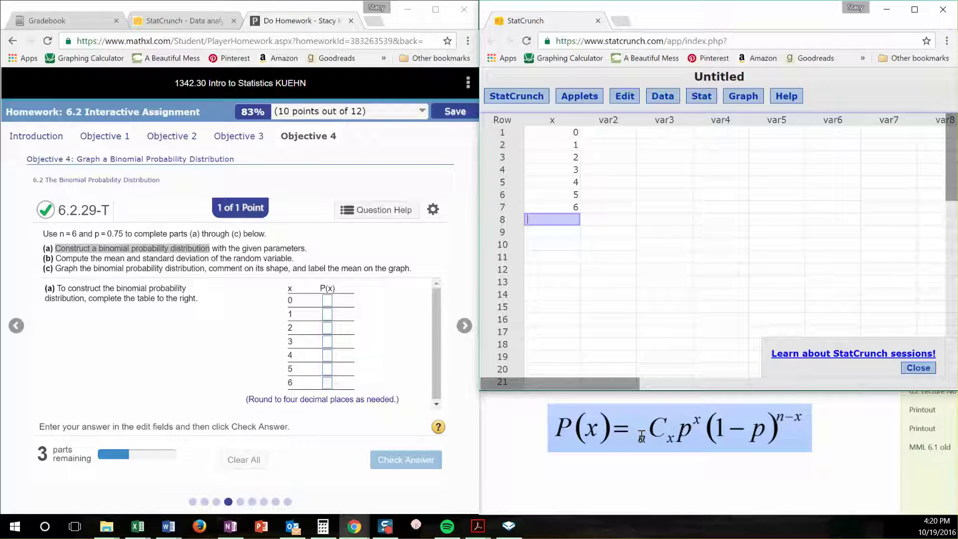
# - Open the Compute Expression dialog from the Data menu and launch its expression builder
pyautogui.click(664, 98)
pyautogui.moveTo(671, 192)
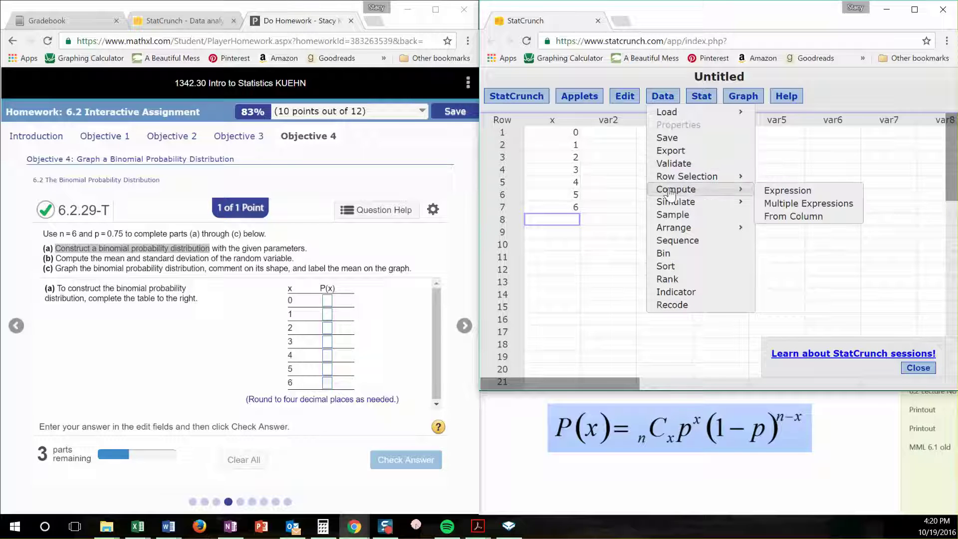
pyautogui.click(797, 198)
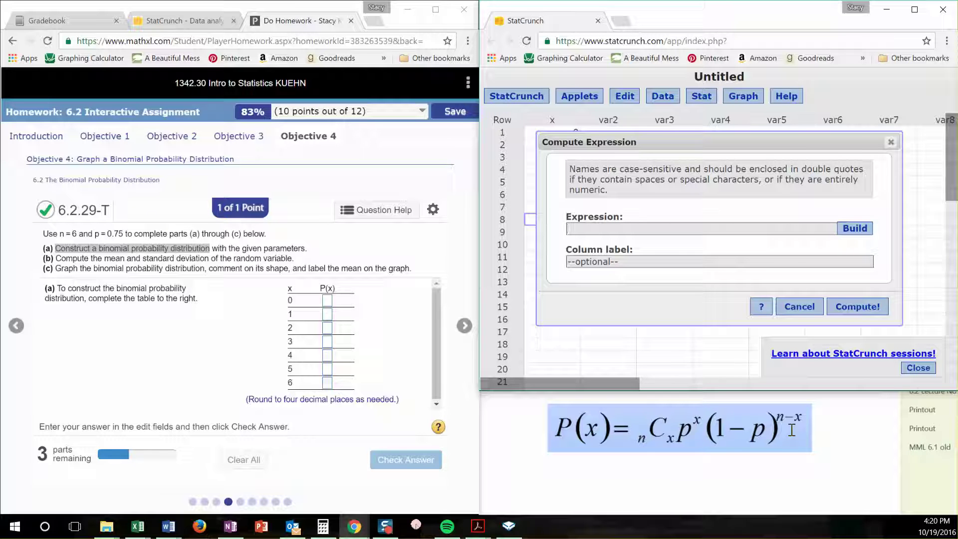
pyautogui.click(854, 229)
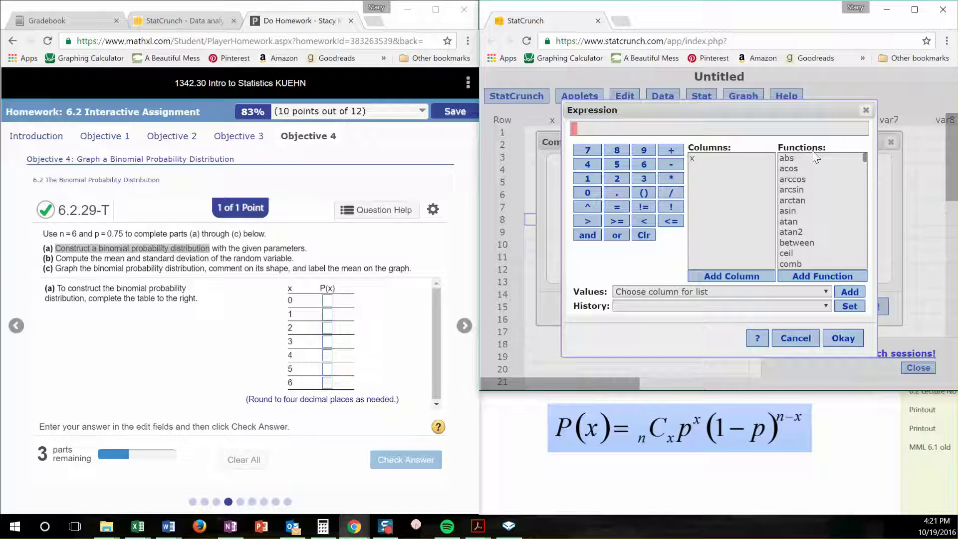
# - Insert the comb function with 6 as its first argument, then select column x
pyautogui.click(793, 264)
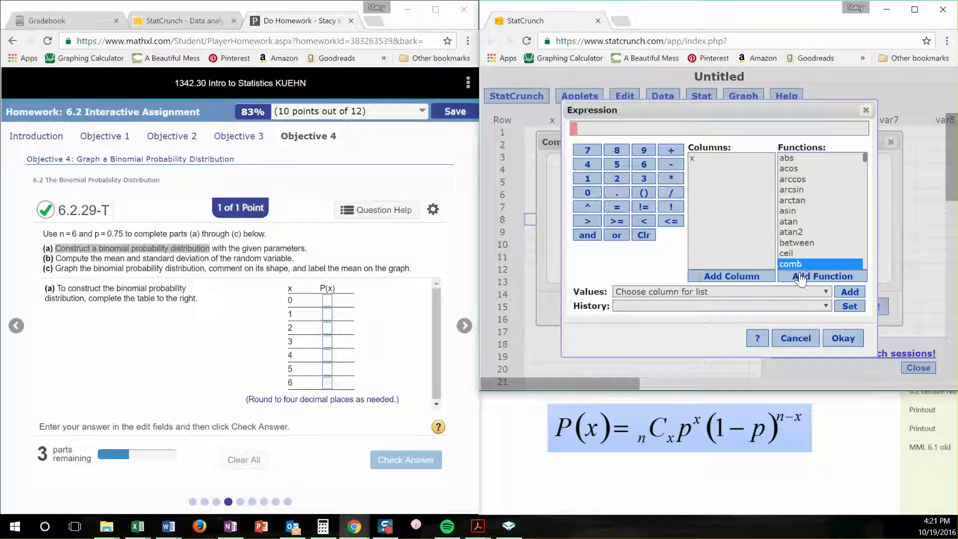
pyautogui.click(802, 280)
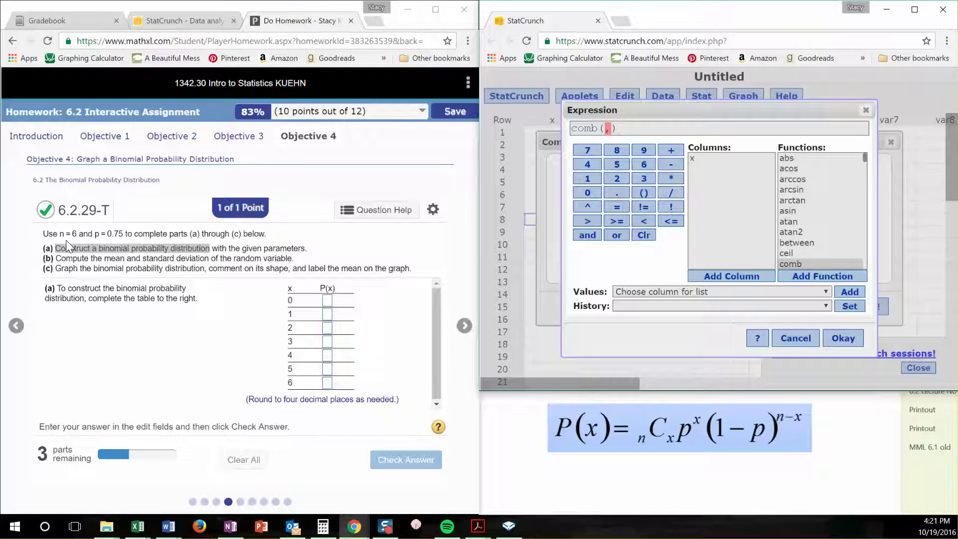
pyautogui.write('6')
pyautogui.press('Right')
pyautogui.click(696, 159)
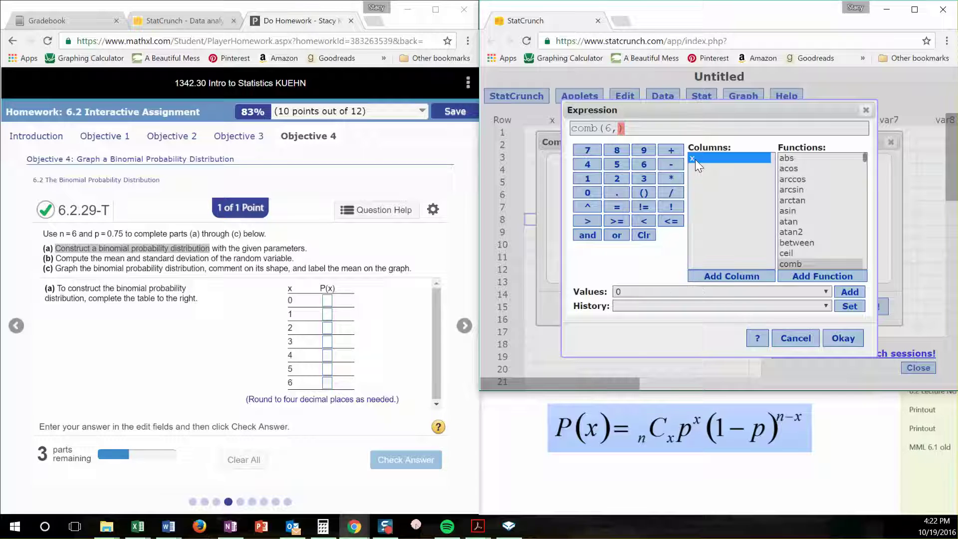
# - Complete comb(6,x) and append *.75^x to the expression
pyautogui.click(720, 281)
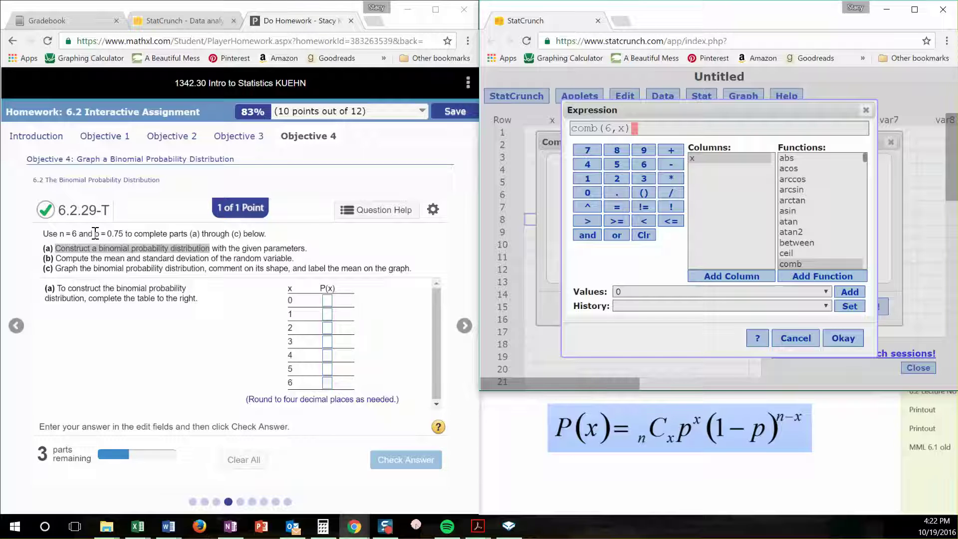
pyautogui.write('*.75')
pyautogui.click(593, 208)
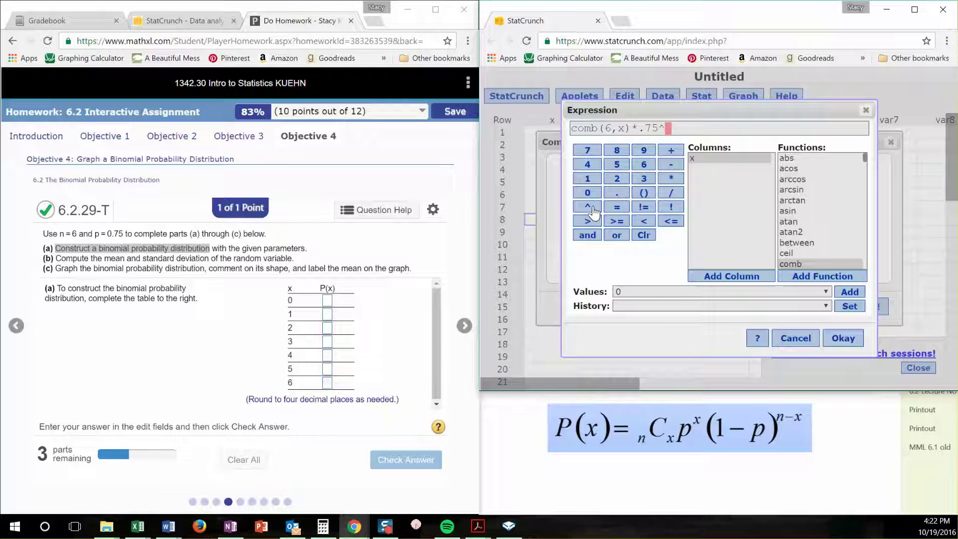
pyautogui.click(705, 158)
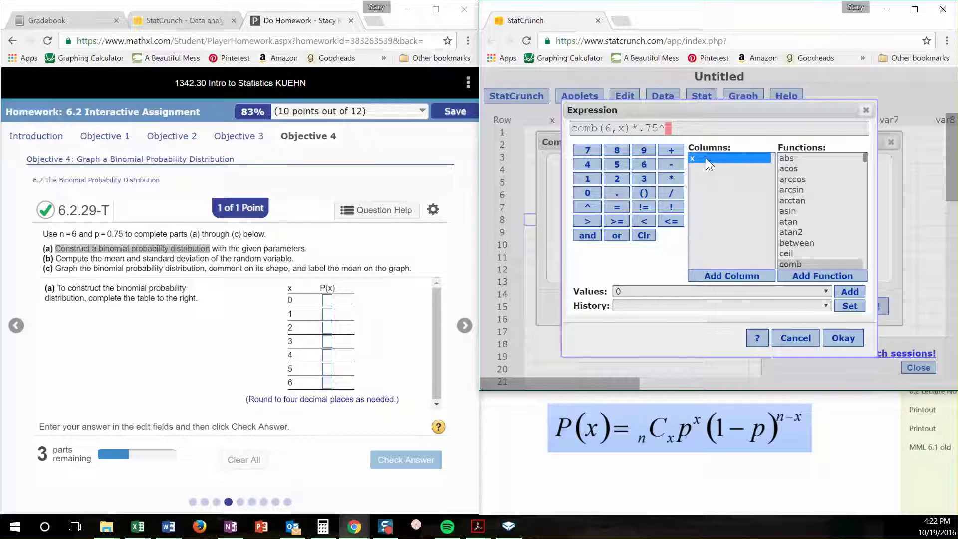
pyautogui.click(729, 277)
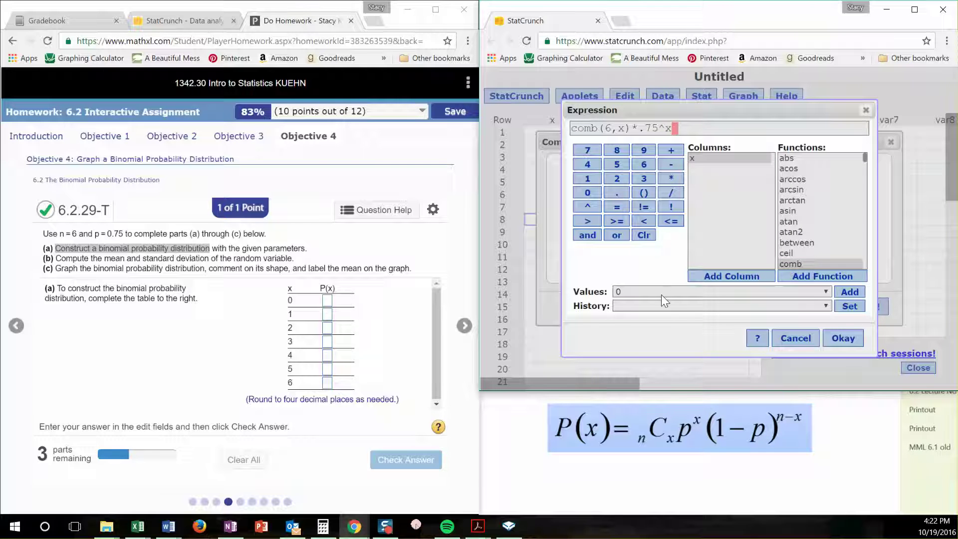
# - Append *(1-.75)^(6-x) and accept the finished binomial expression
pyautogui.write('*')
pyautogui.write('(1-.75)')
pyautogui.click(594, 214)
pyautogui.write('(6-')
pyautogui.click(705, 157)
pyautogui.click(744, 277)
pyautogui.write(')')
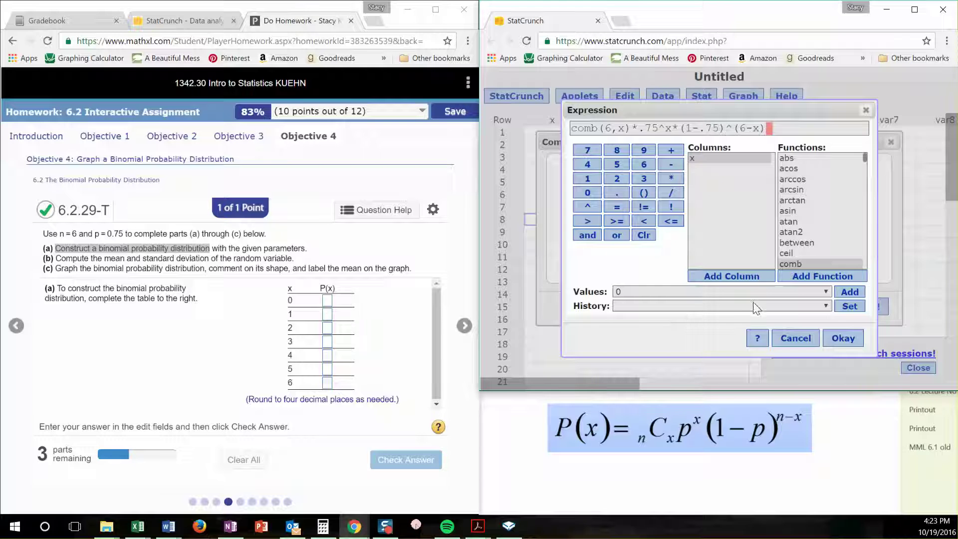
pyautogui.click(840, 341)
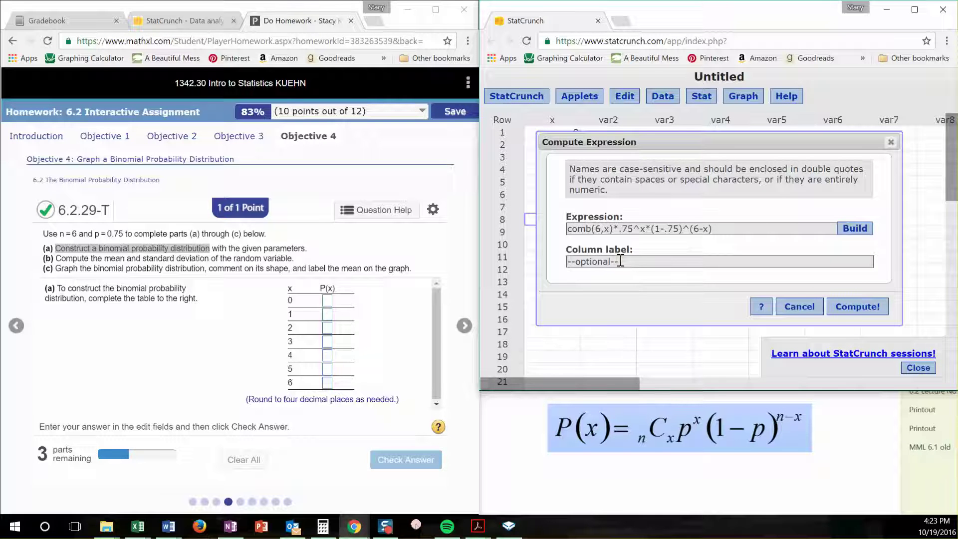
# - Label the new column P(x), compute it, and dismiss the new-column notice
pyautogui.write('P(x')
pyautogui.click(848, 307)
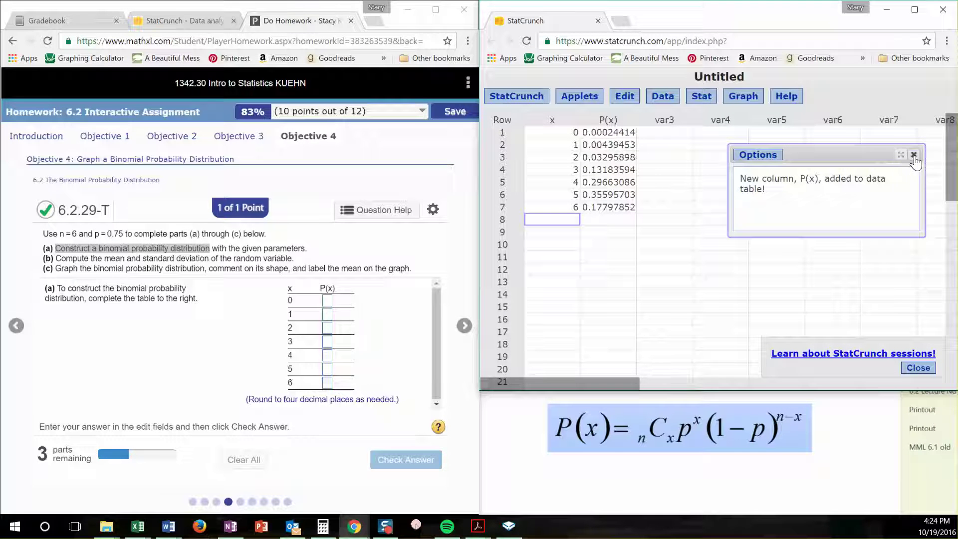
pyautogui.click(914, 155)
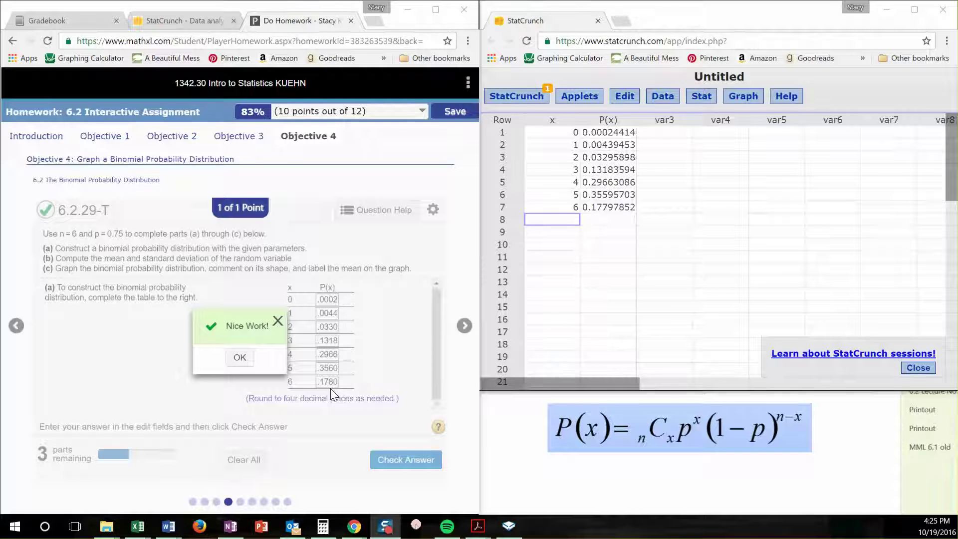
# - Dismiss the correct-answer message for the completed P(x) table
pyautogui.click(240, 359)
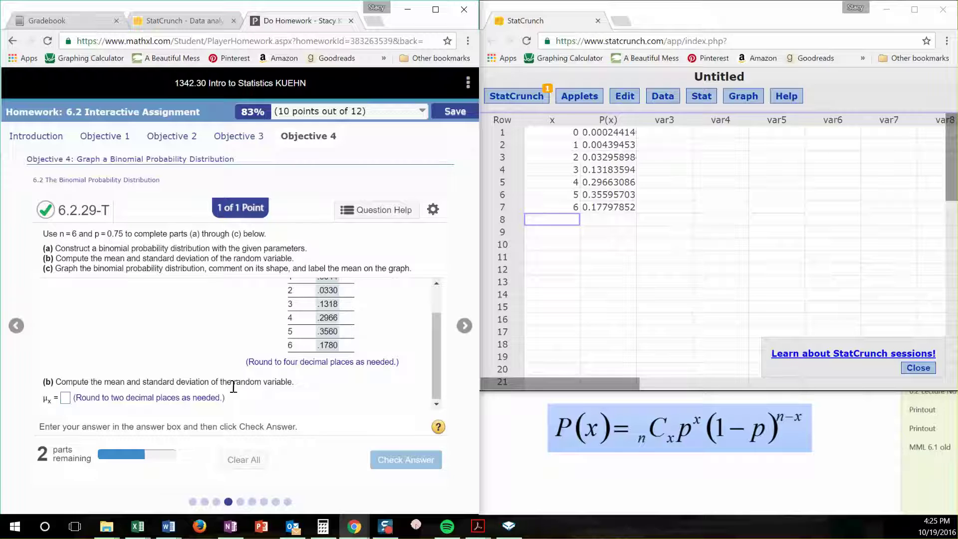
# - Scroll down to reveal part (b) and the μx answer box
pyautogui.click(436, 406)
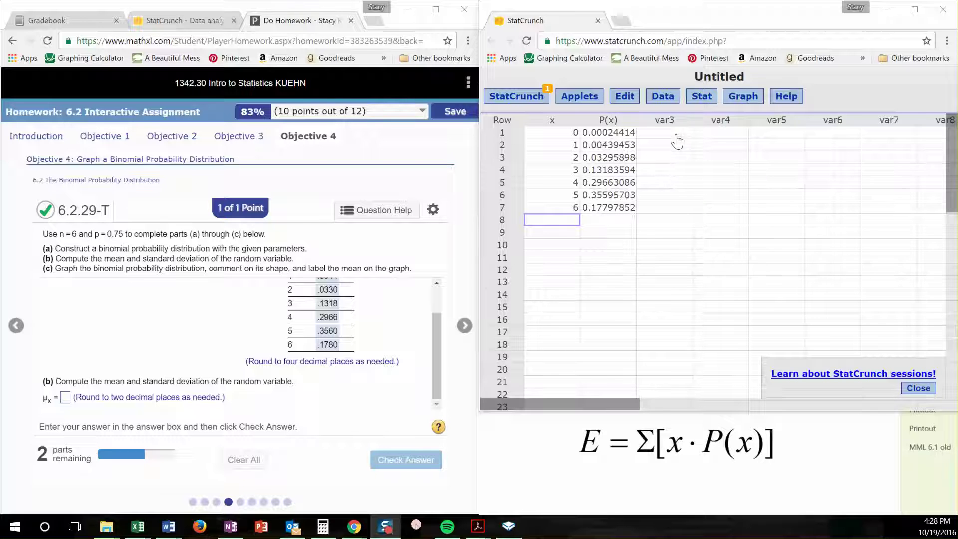
# - Run the Custom calculator with Values in x and Weights in P(x), giving mean 4.5, SD 1.0606602
pyautogui.click(701, 96)
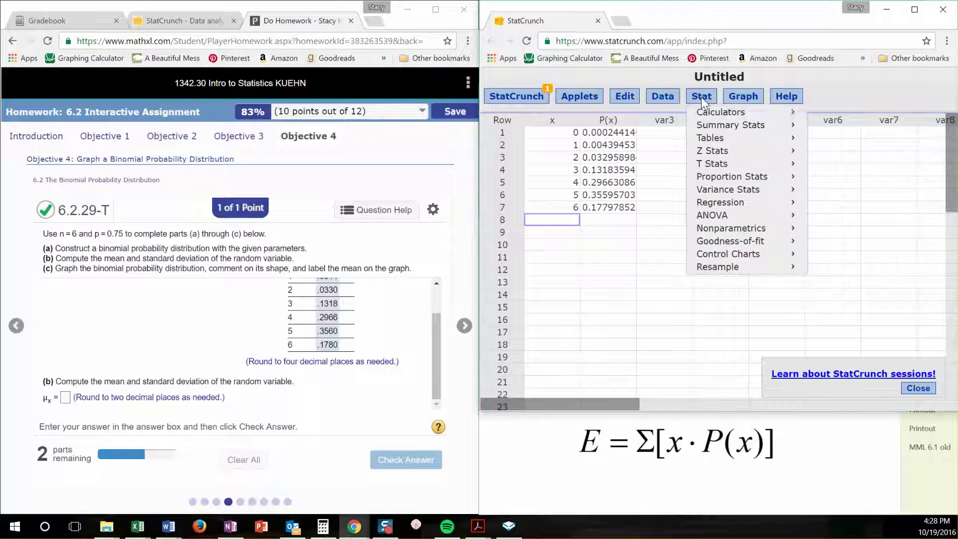
pyautogui.moveTo(721, 112)
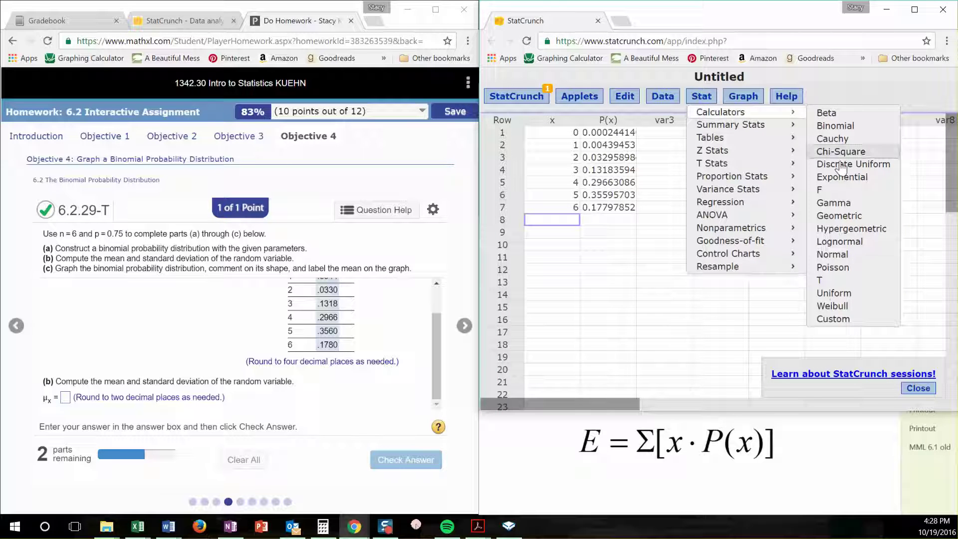
pyautogui.click(833, 320)
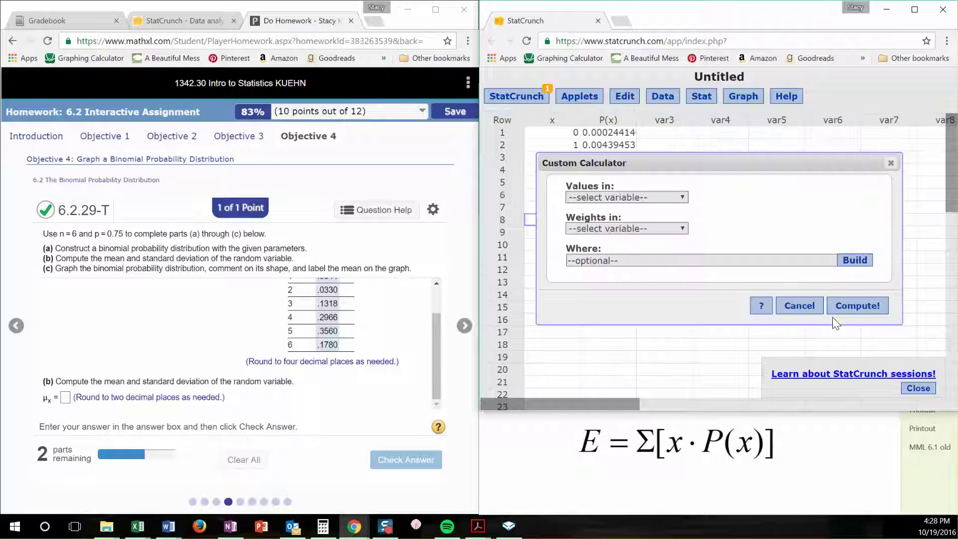
pyautogui.click(594, 196)
pyautogui.click(582, 221)
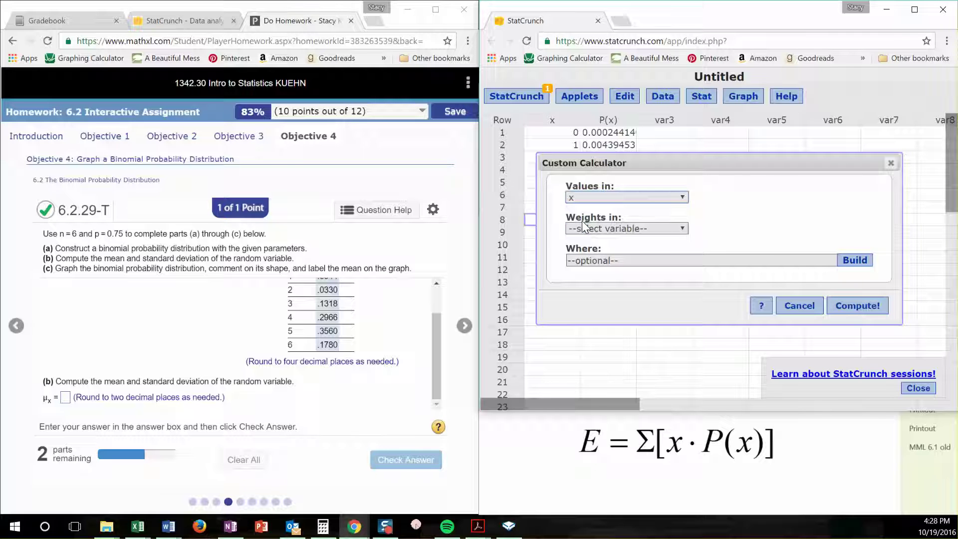
pyautogui.click(588, 229)
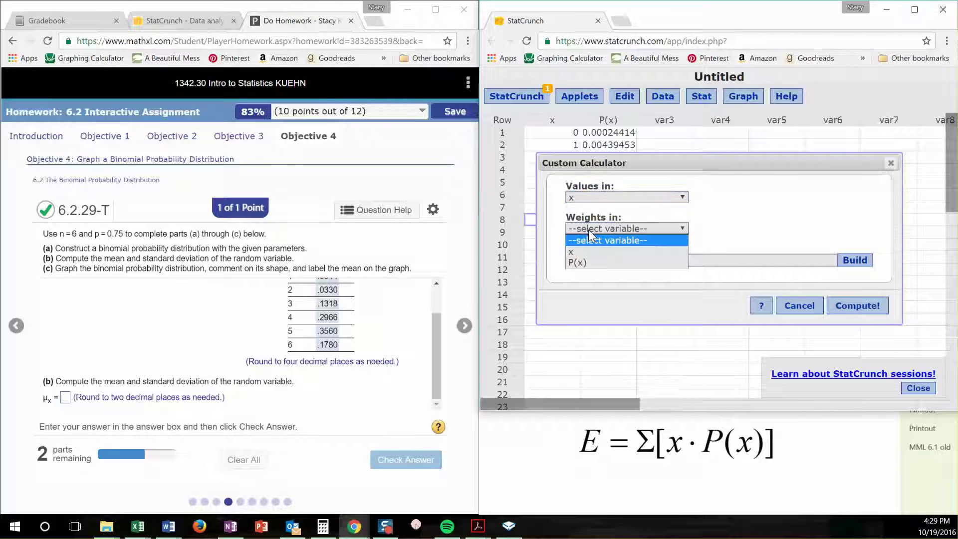
pyautogui.click(578, 264)
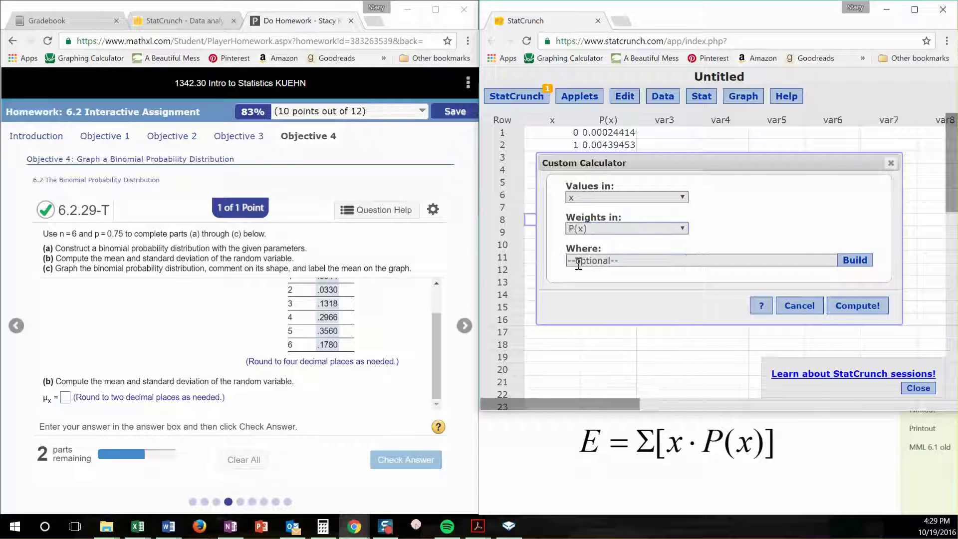
pyautogui.click(860, 307)
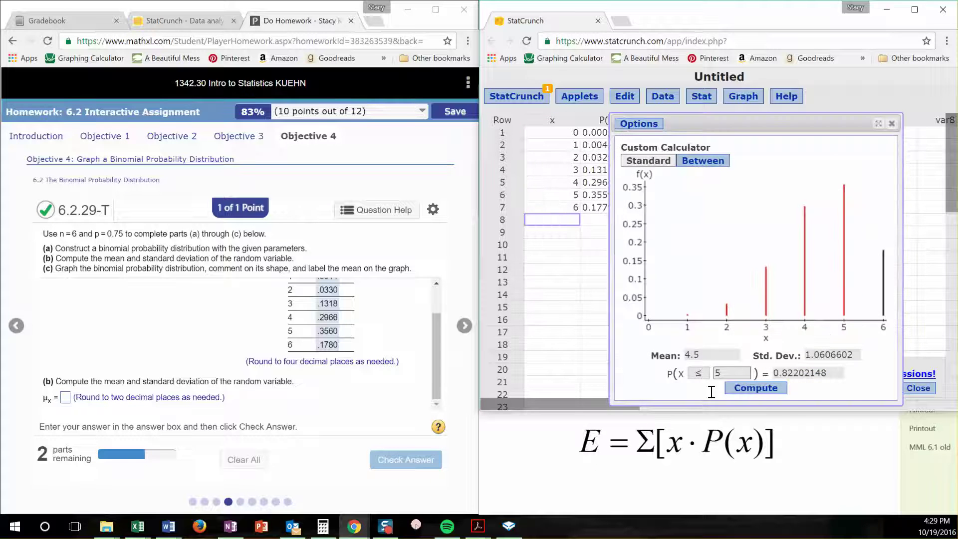